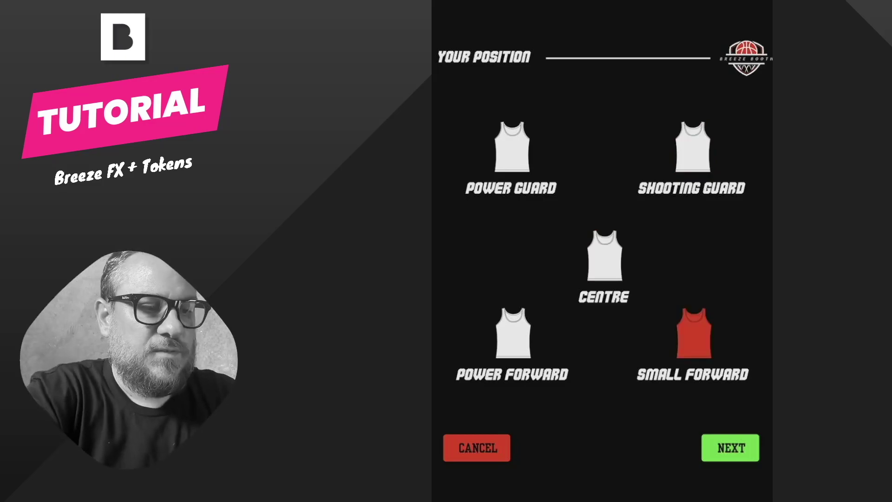
Step: Confirm shirt number 10 and enter the player's name
left_click(630, 190)
left_click(683, 320)
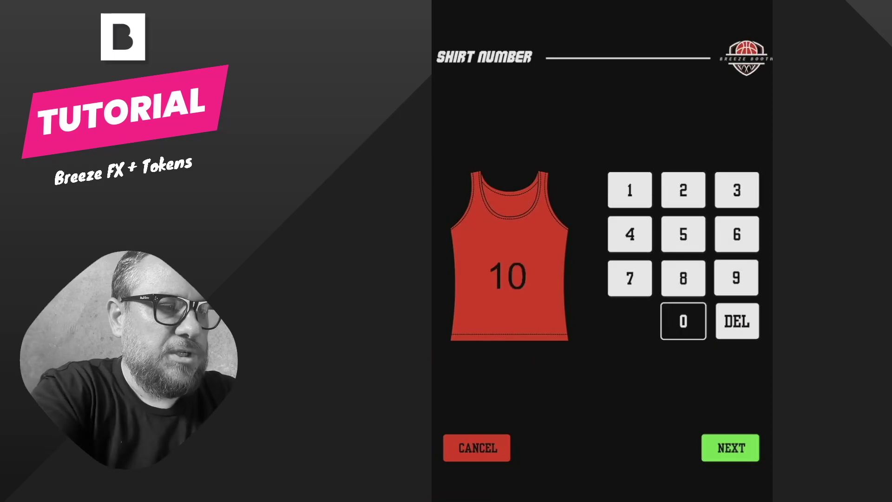
left_click(730, 447)
left_click(503, 275)
left_click(583, 234)
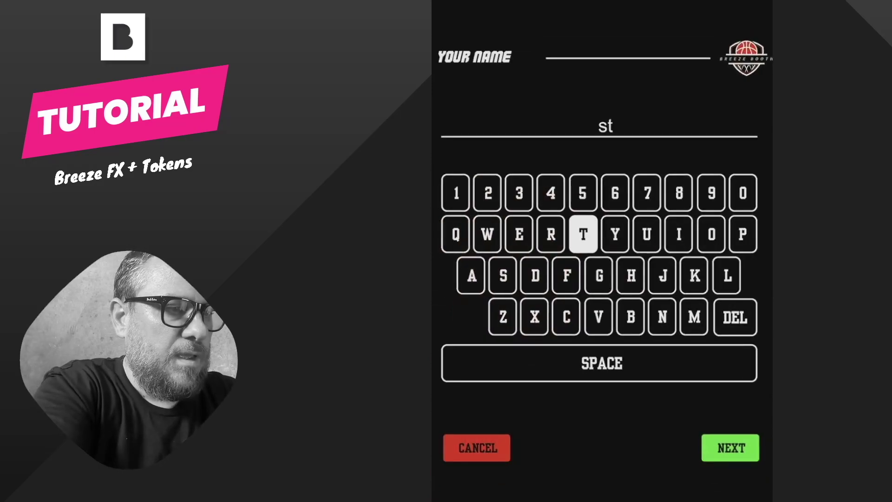
left_click(519, 233)
left_click(598, 317)
left_click(519, 233)
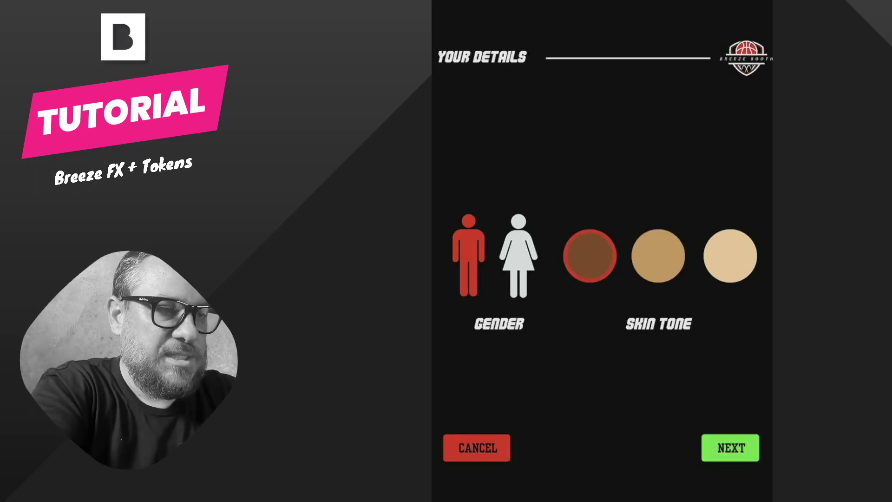
left_click(658, 255)
Step: Pick the lightest skin tone in place of the darkest, then continue to the camera
left_click(730, 255)
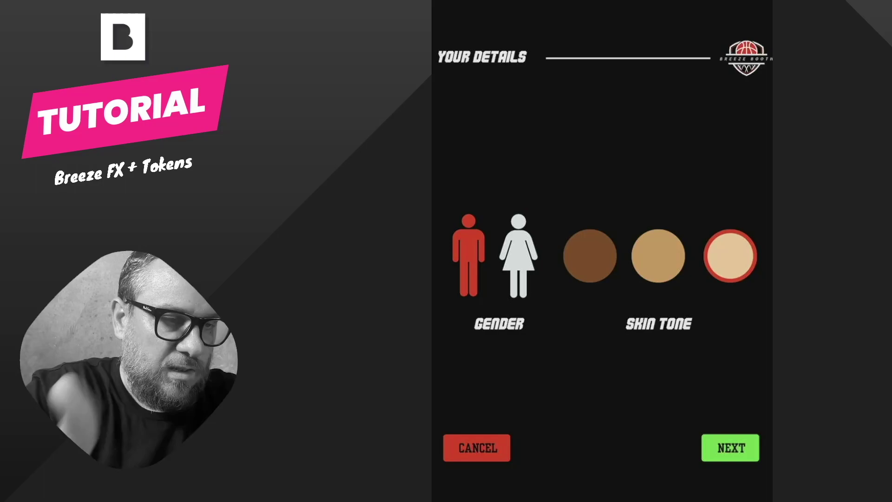
left_click(731, 447)
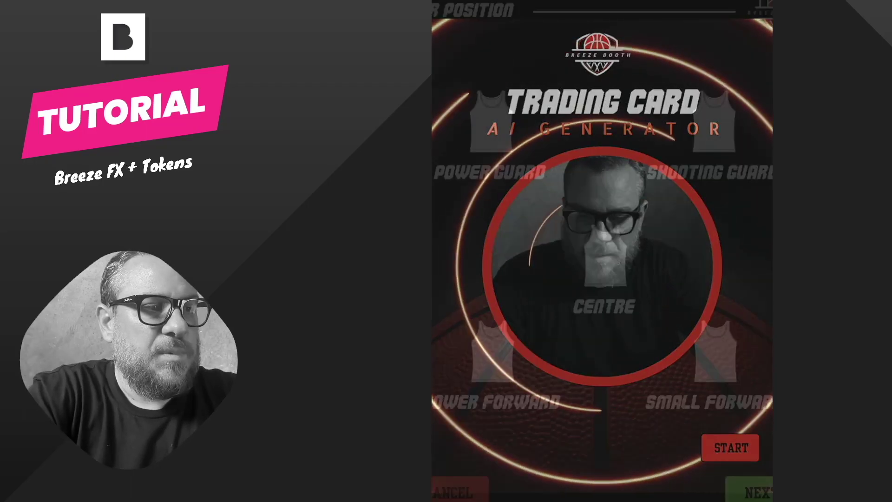
Step: Start a new session as Centre with shirt number 55
left_click(605, 256)
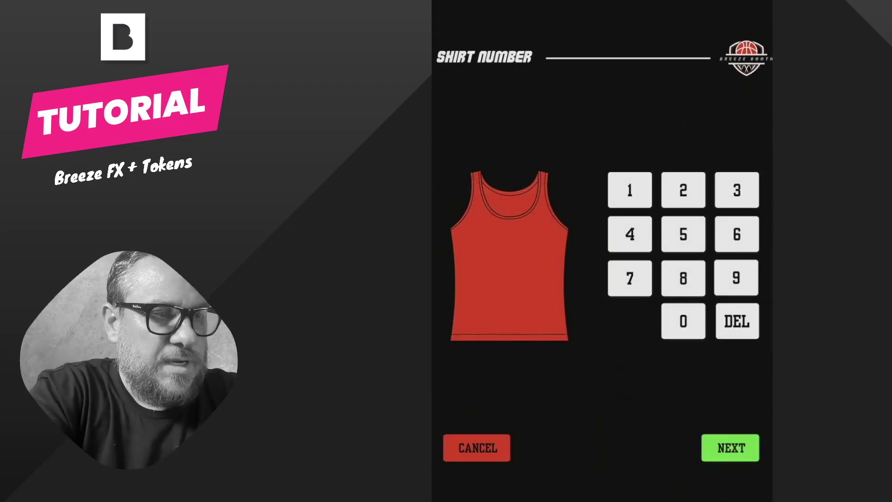
left_click(683, 234)
left_click(682, 234)
left_click(730, 448)
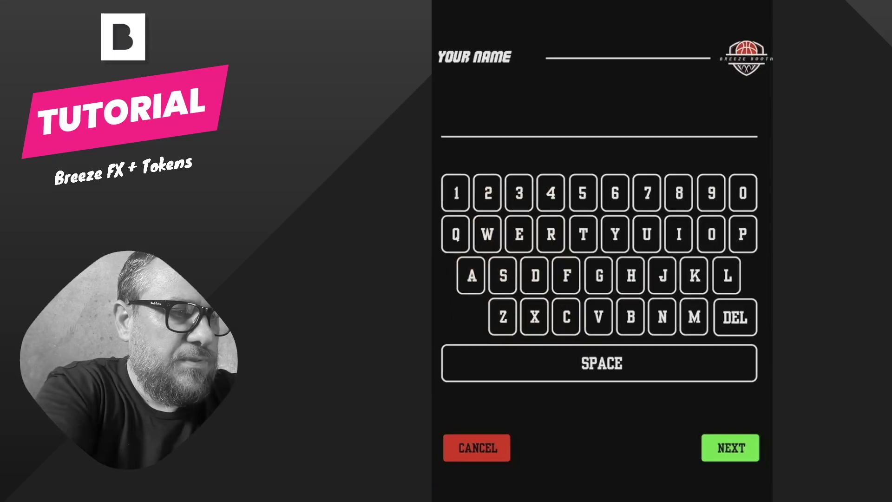
left_click(502, 275)
Step: Enter the player's name and continue to the details screen
left_click(583, 234)
left_click(519, 233)
left_click(599, 316)
left_click(519, 234)
left_click(731, 447)
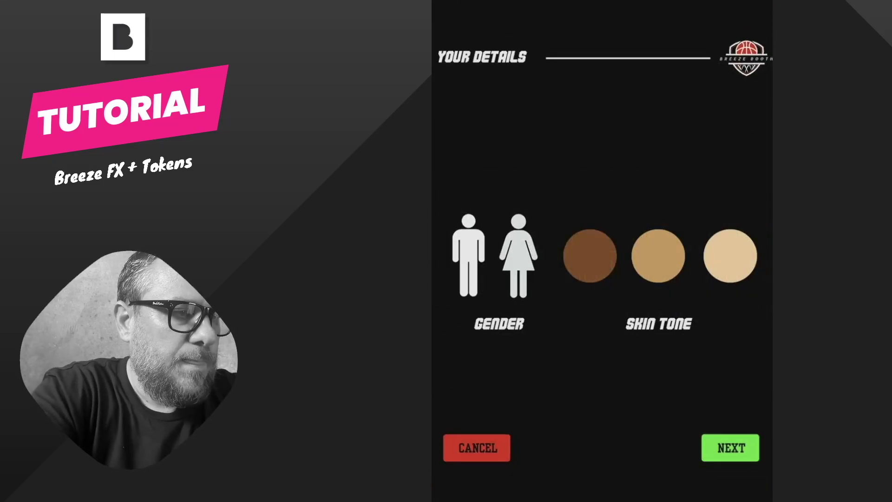
Step: Choose female with the darkest skin tone and go to the camera
left_click(519, 256)
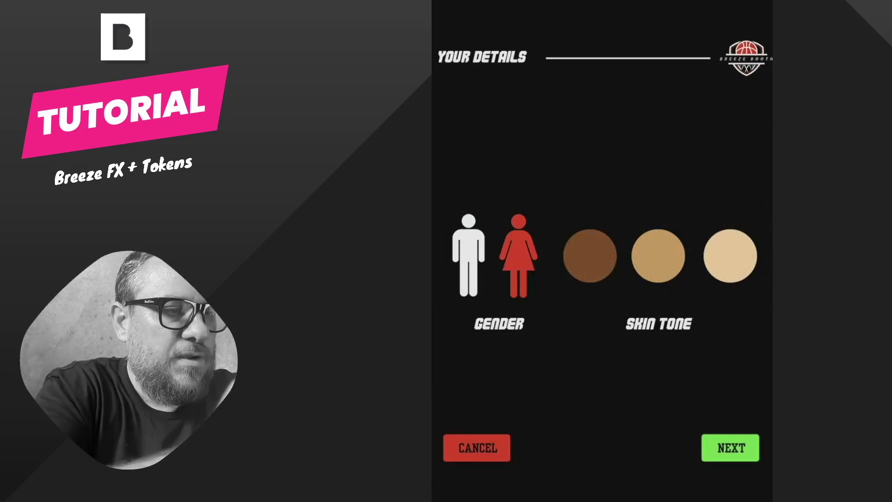
left_click(589, 256)
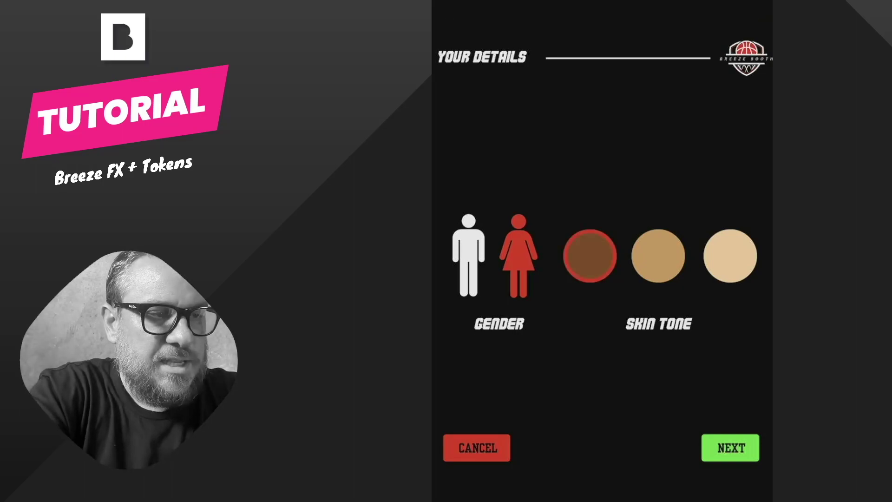
left_click(730, 447)
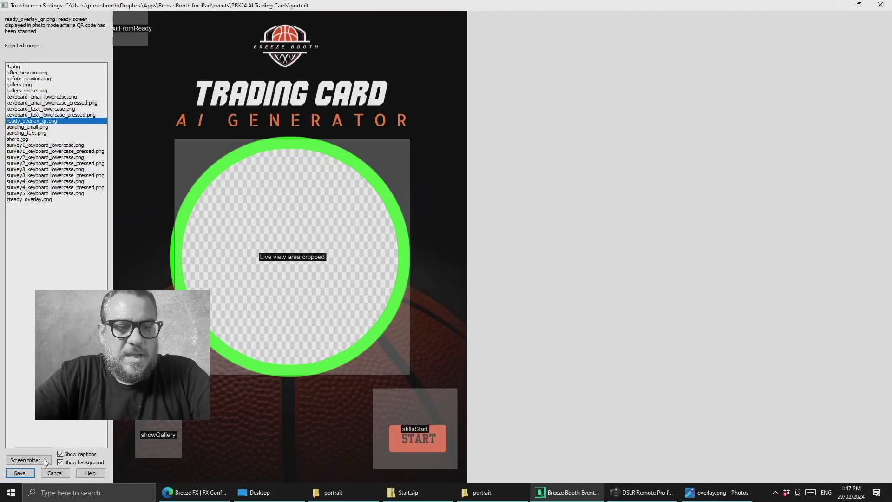
Step: Save the touchscreen layout, reopen the editor and preview survey1_keyboard_lowercase.png
left_click(19, 473)
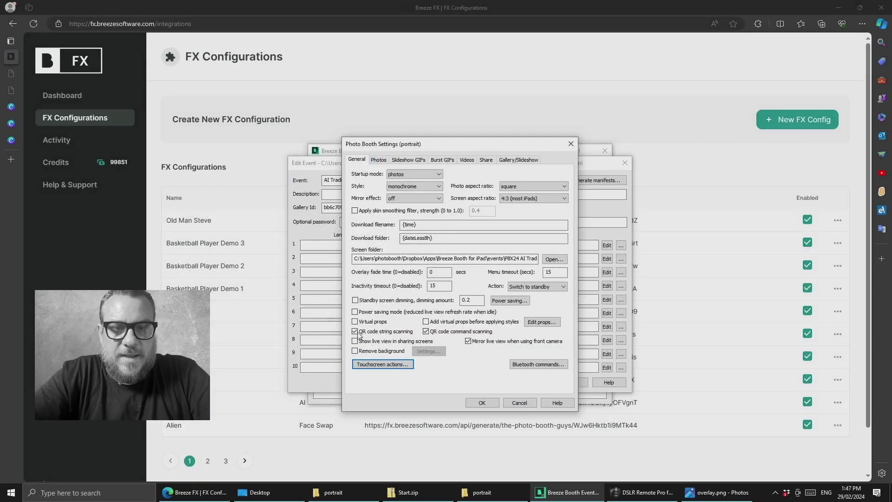
left_click(382, 363)
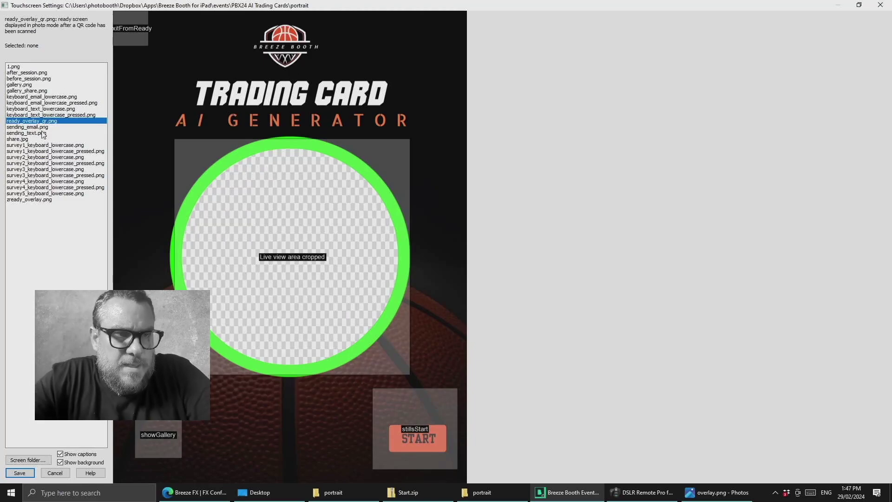
left_click(40, 145)
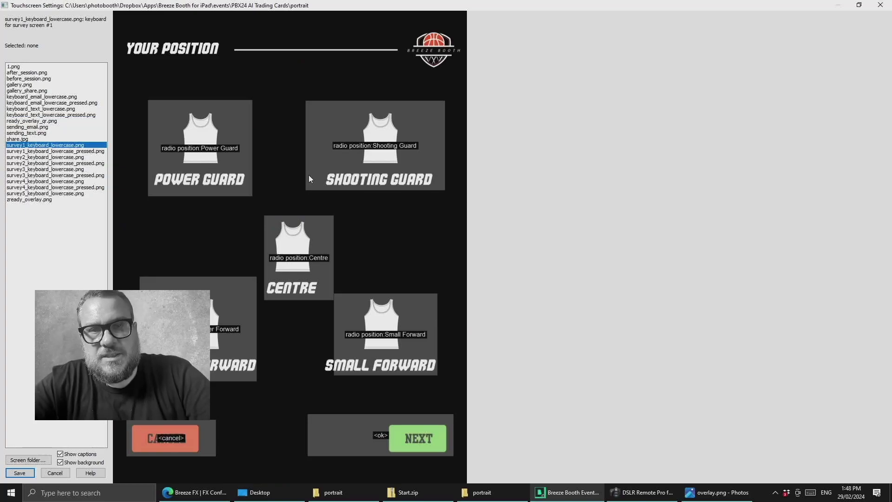
Step: Preview the Shirt Number and Your Details screens and select the gender radio buttons
left_click(53, 164)
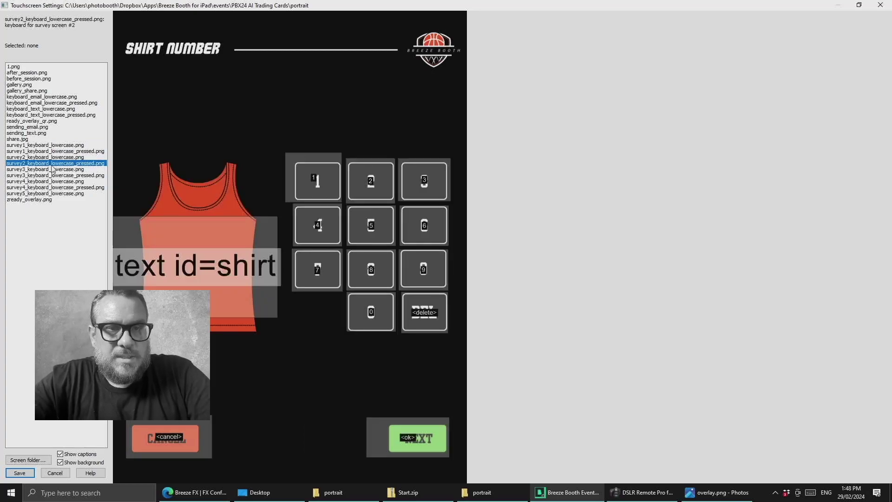
left_click(36, 187)
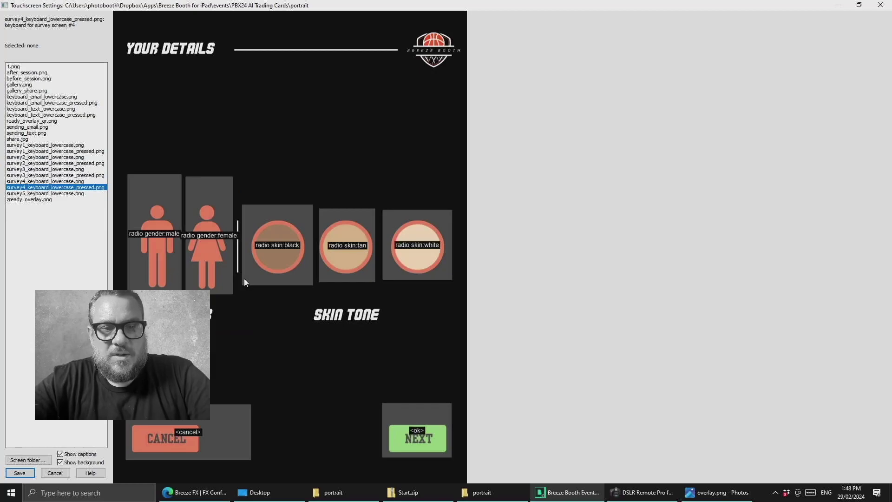
left_click(155, 265)
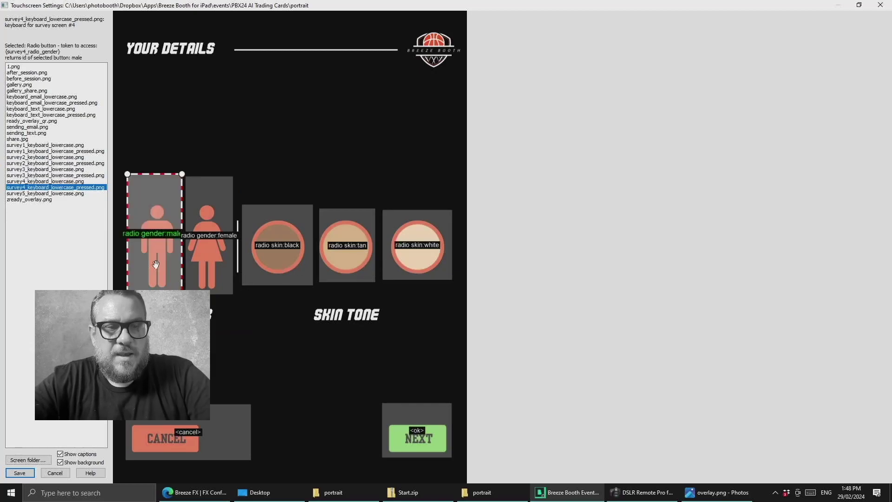
left_click(220, 268)
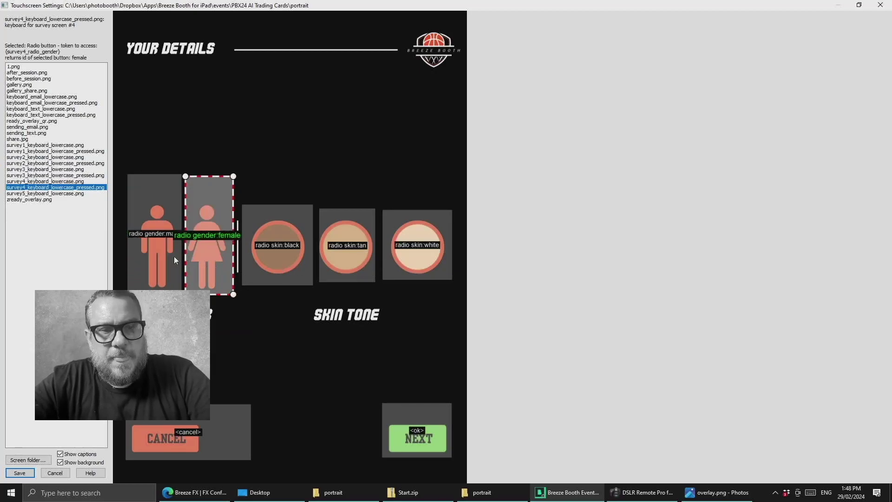
left_click(157, 259)
Step: Review the male and female radio buttons' id settings without changing them
right_click(157, 260)
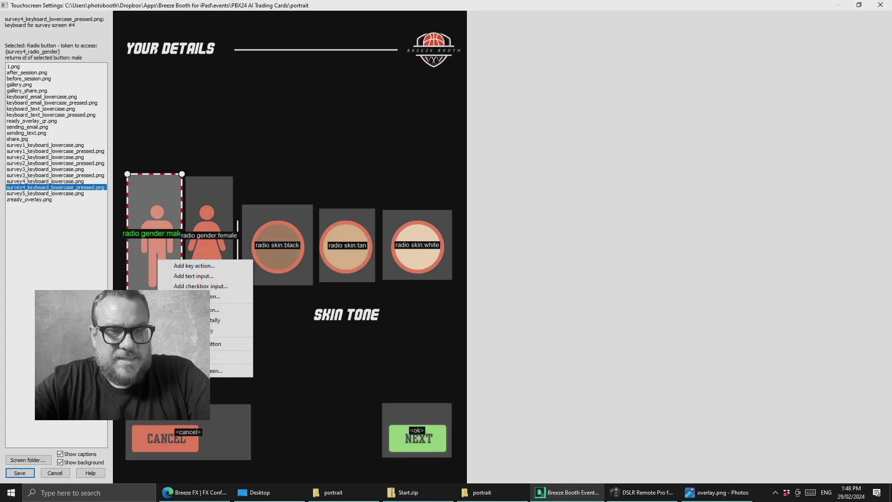
left_click(211, 310)
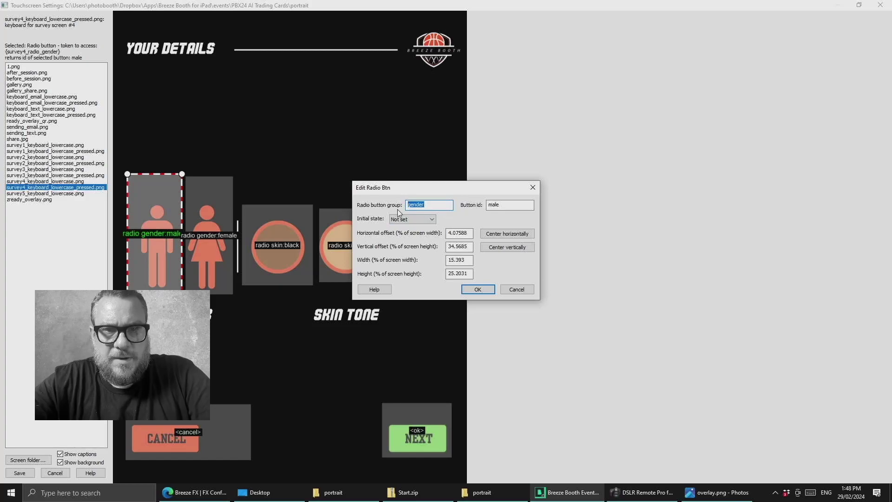
left_click(509, 205)
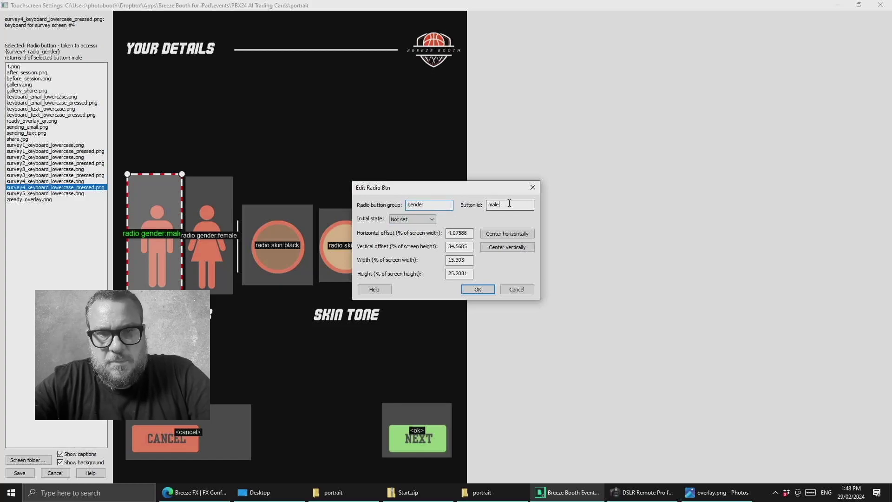
left_click(516, 289)
left_click(213, 249)
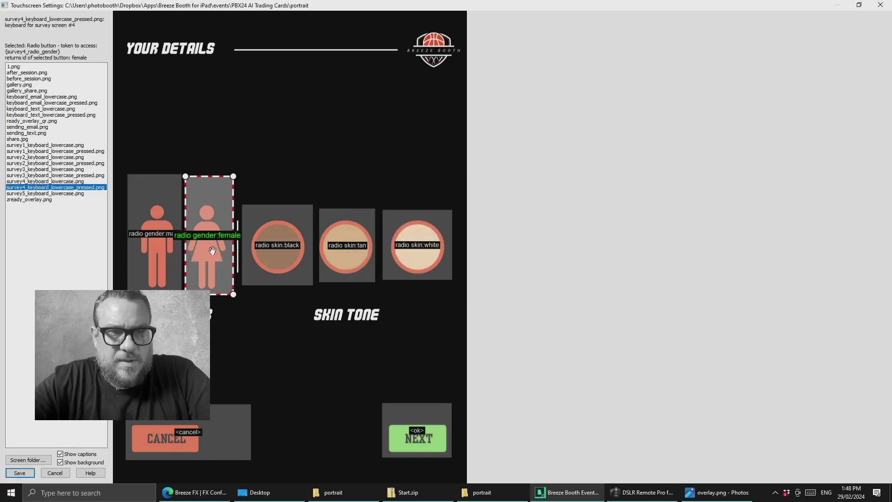
right_click(213, 251)
left_click(251, 300)
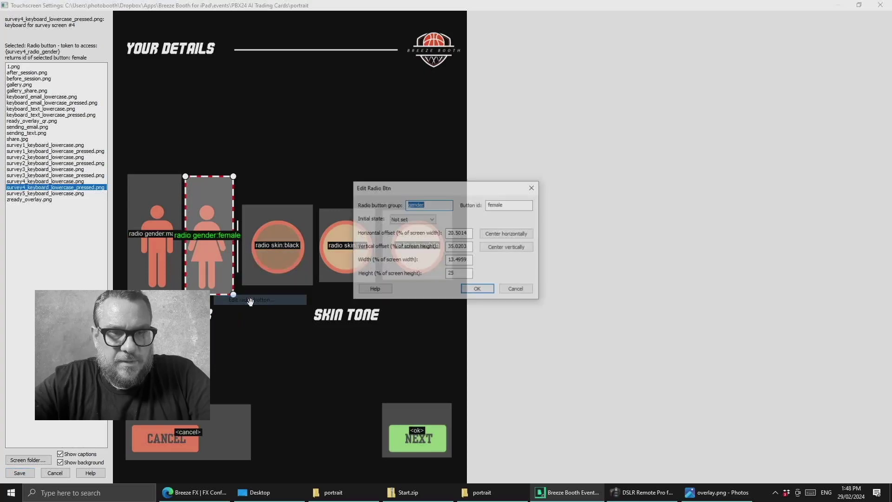
double_click(495, 205)
left_click(522, 291)
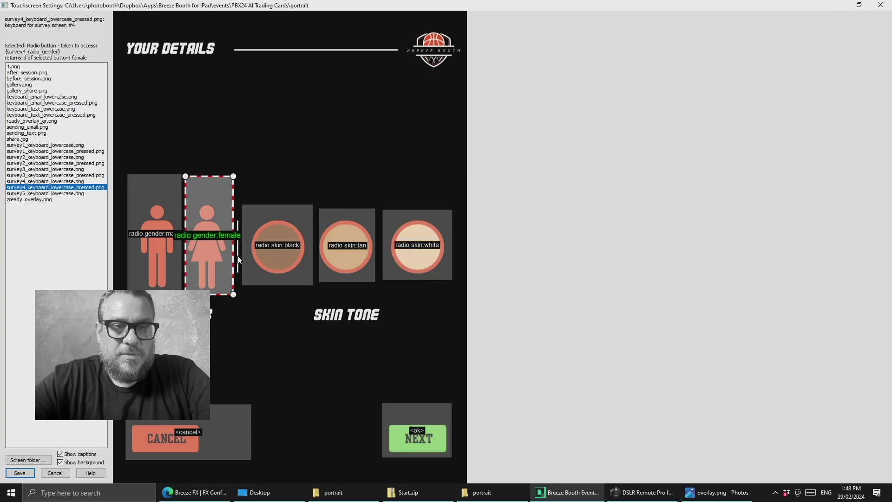
Step: Inspect the black skin radio button's settings, group 'skin' and id 'black', then cancel
left_click(278, 262)
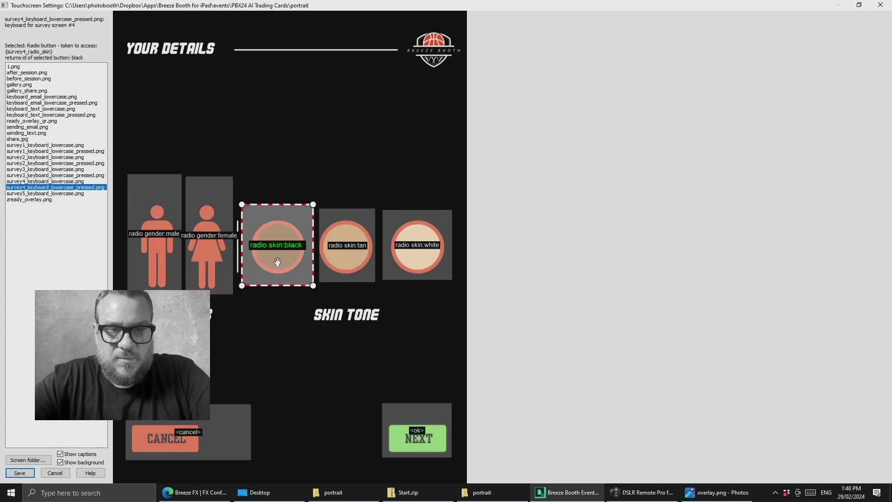
right_click(278, 262)
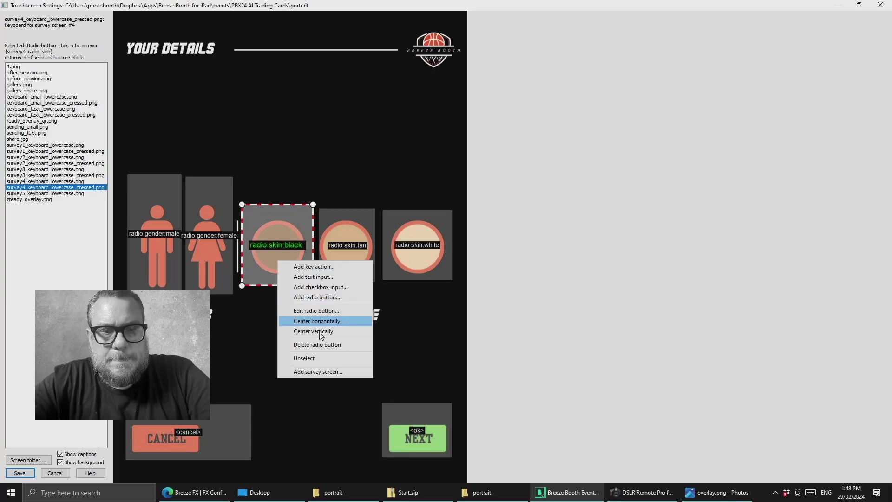
left_click(316, 310)
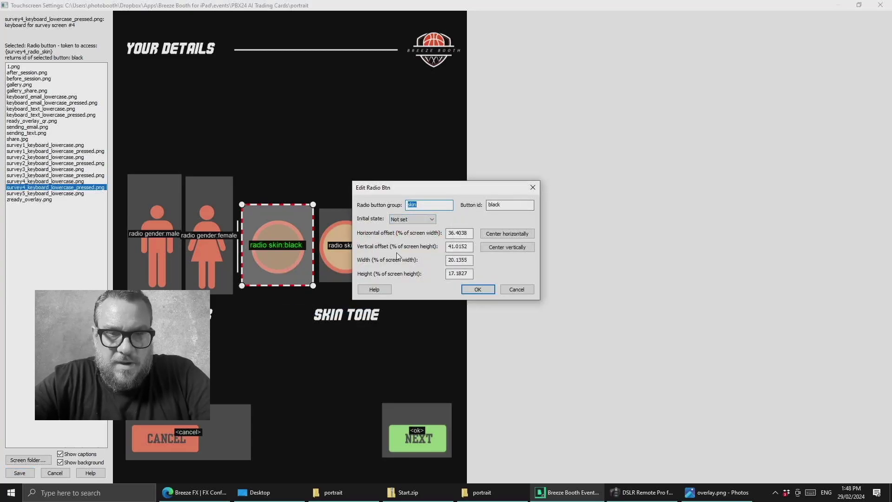
left_click(516, 289)
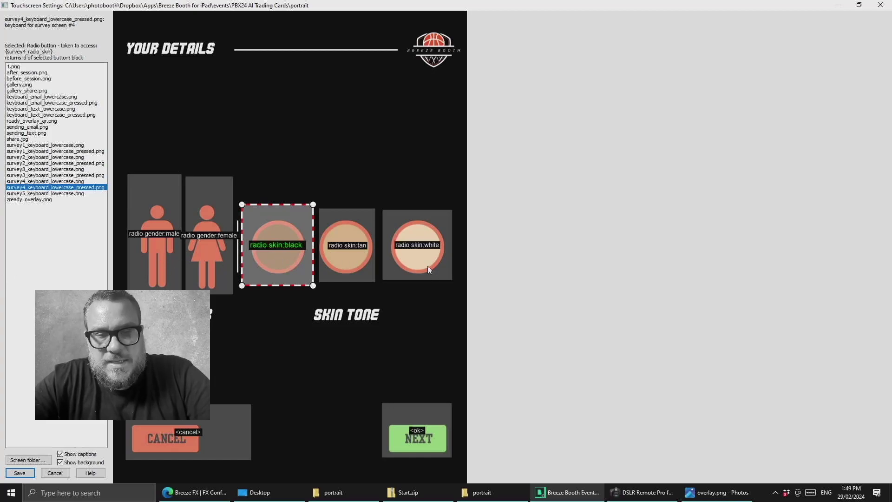
Step: Save the survey layout and select the post-processing URL in the Photos settings
left_click(14, 472)
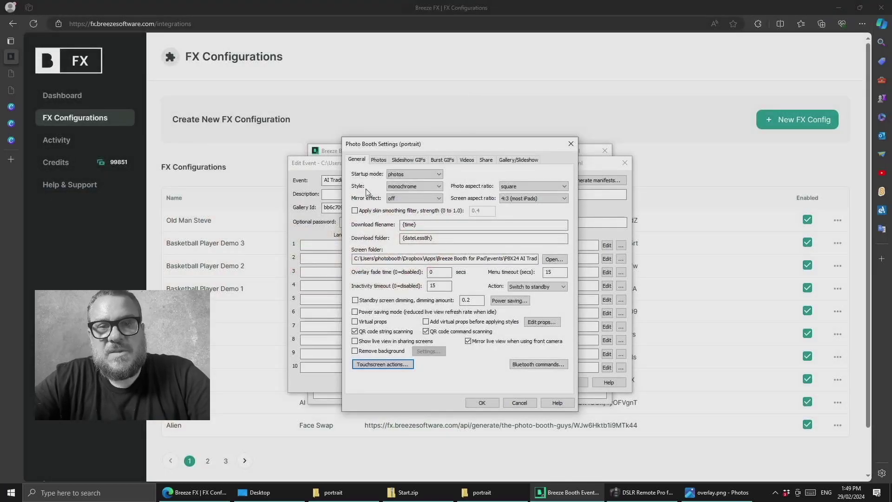
left_click(378, 160)
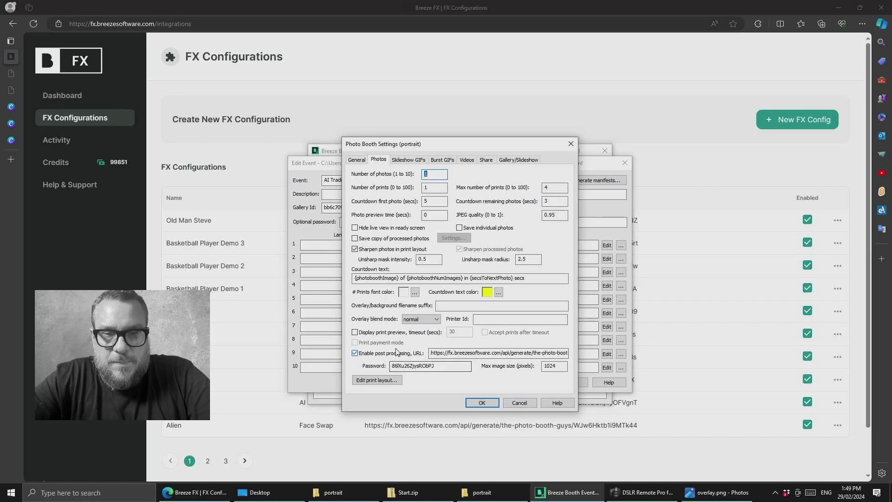
double_click(468, 353)
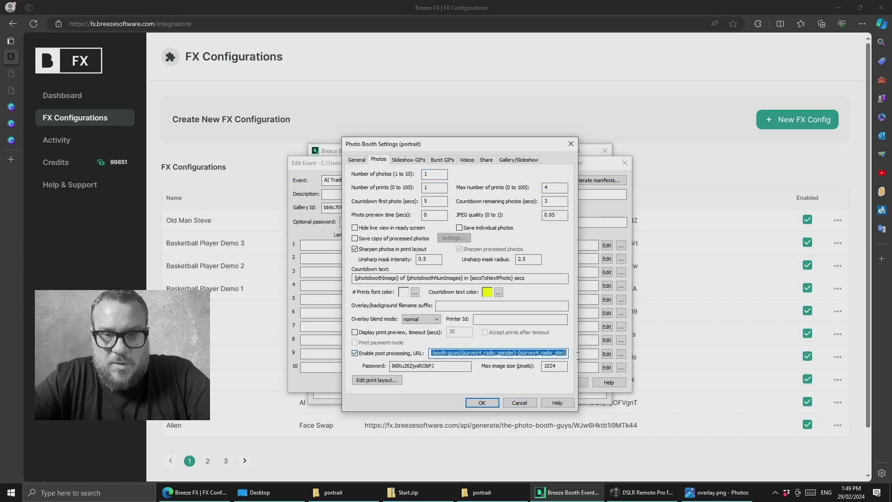
left_click(481, 353)
double_click(480, 353)
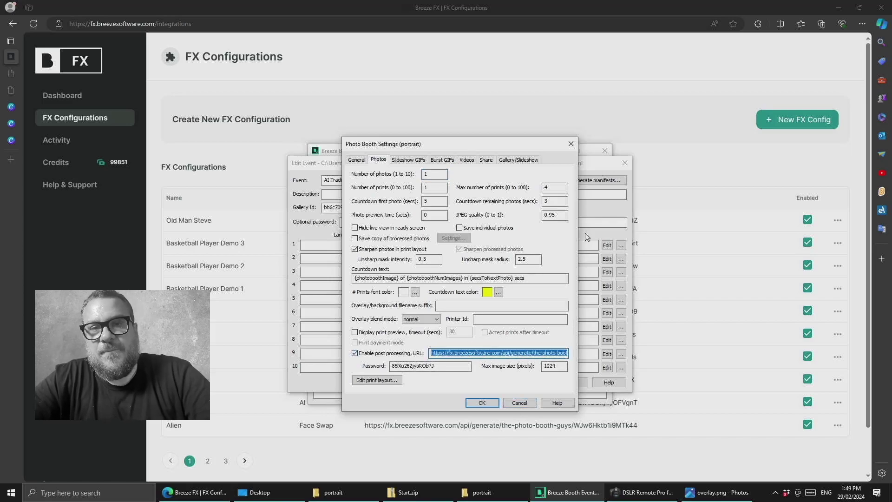
Step: Compare the URL's gender and skin survey tokens against the Breeze FX configurations page
left_click(480, 93)
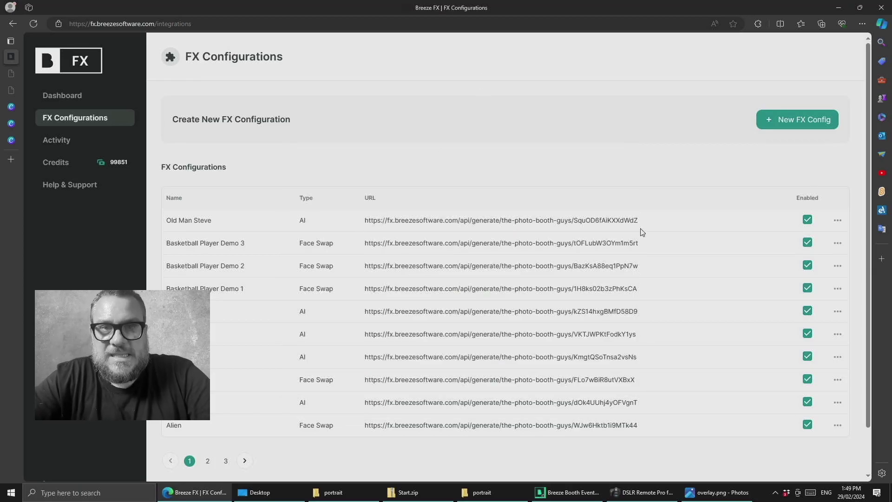
left_click(569, 492)
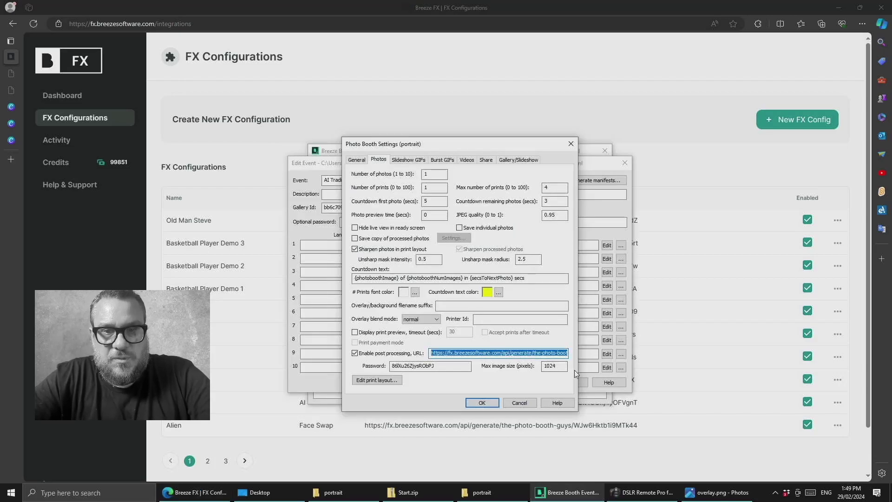
left_click(548, 354)
key("ctrl+a")
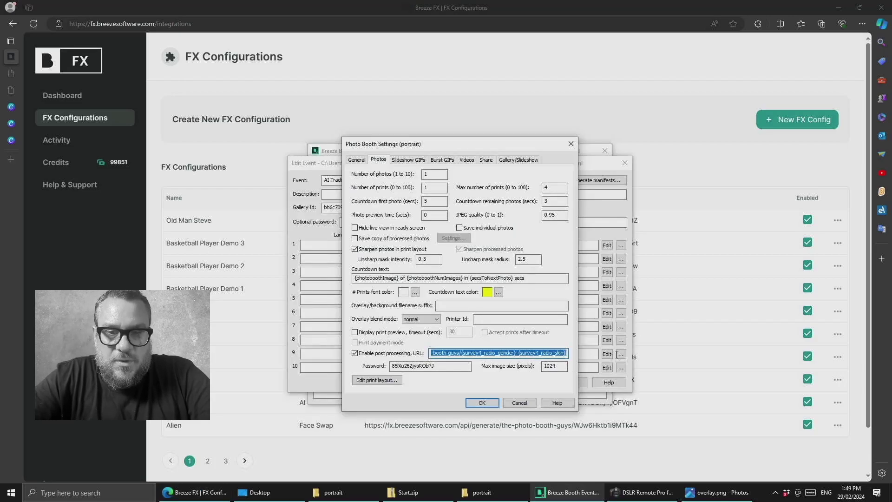
left_click(471, 353)
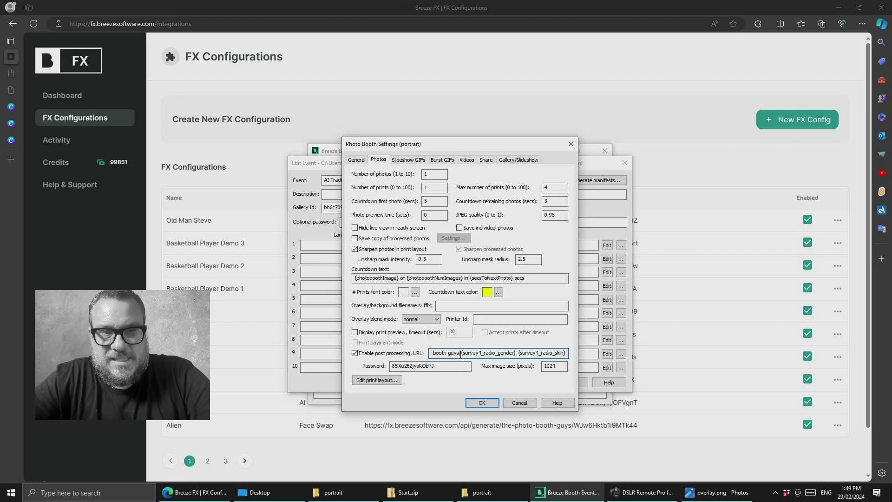
left_click(433, 111)
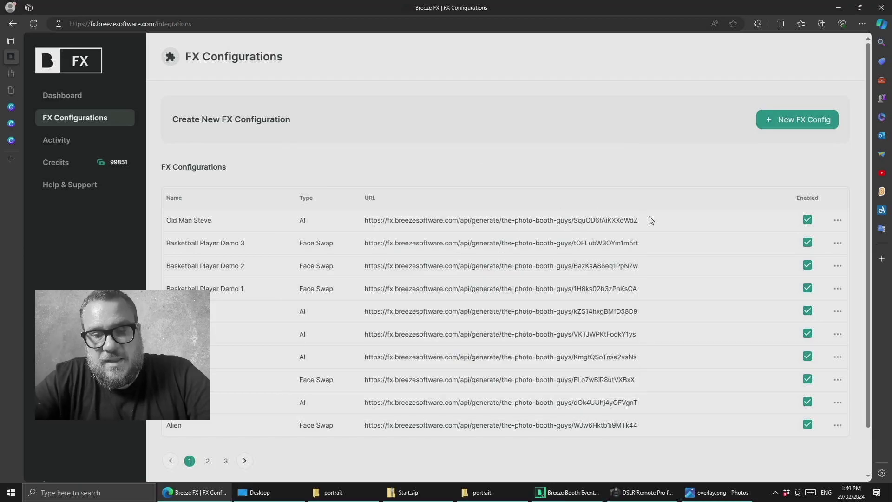
left_click(555, 495)
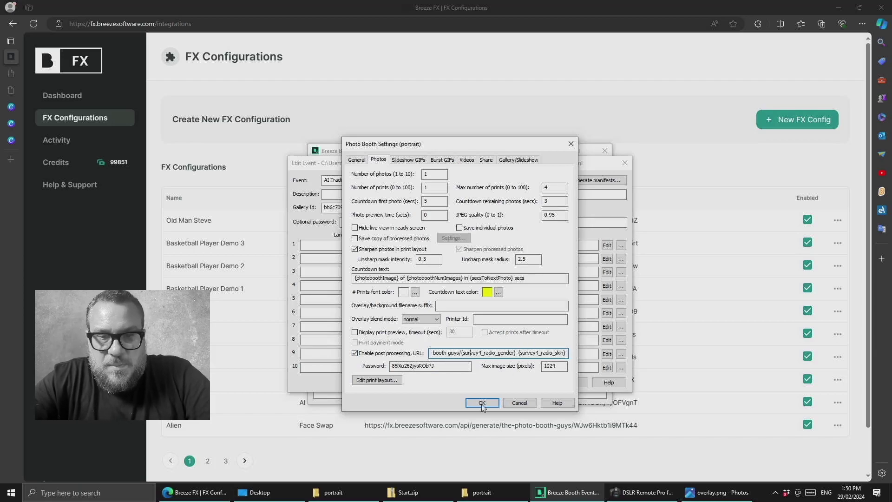
Step: Close photo settings, go to FX Configurations page 2, and edit Male Black Orange Shirt
left_click(689, 169)
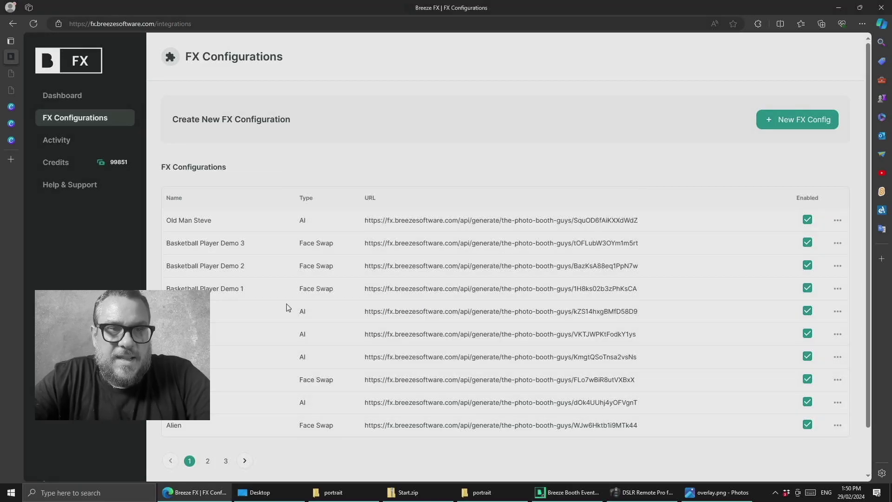
scroll(286, 307, "down", 1)
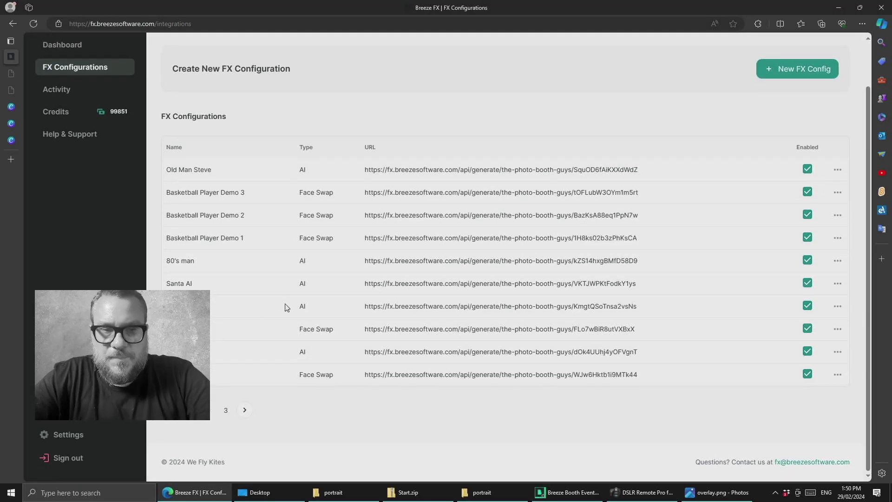
left_click(210, 414)
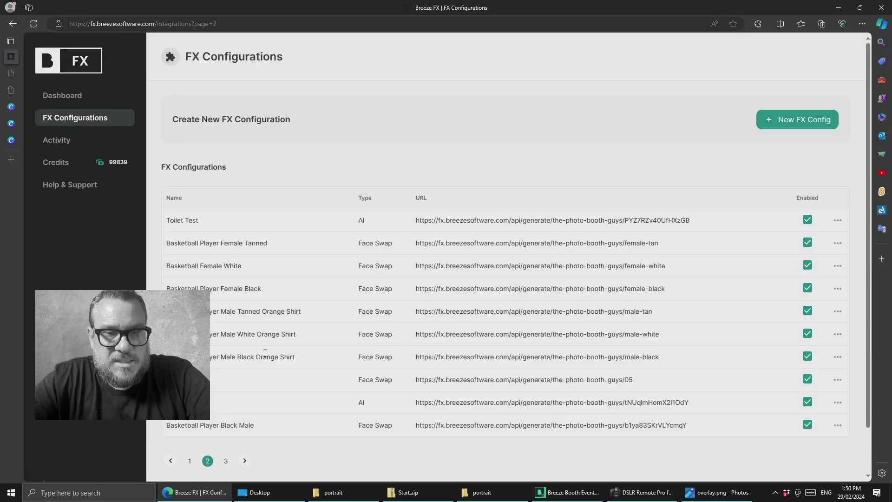
scroll(265, 353, "down", 2)
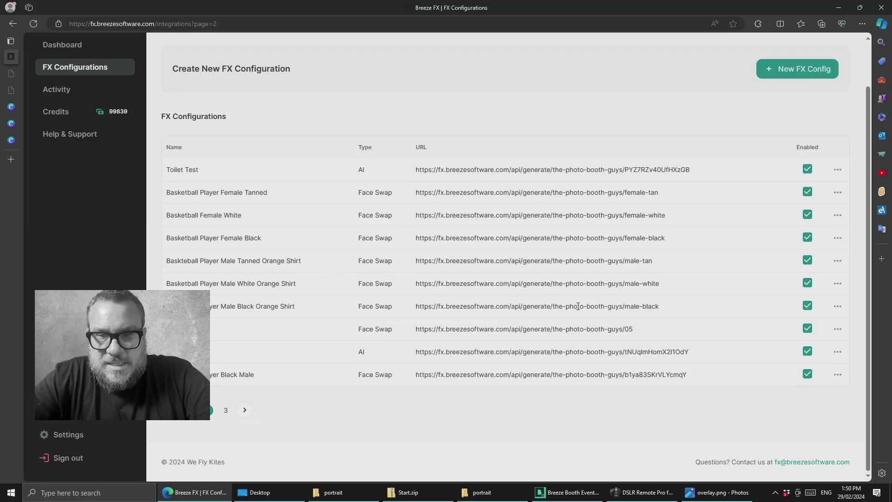
left_click(837, 306)
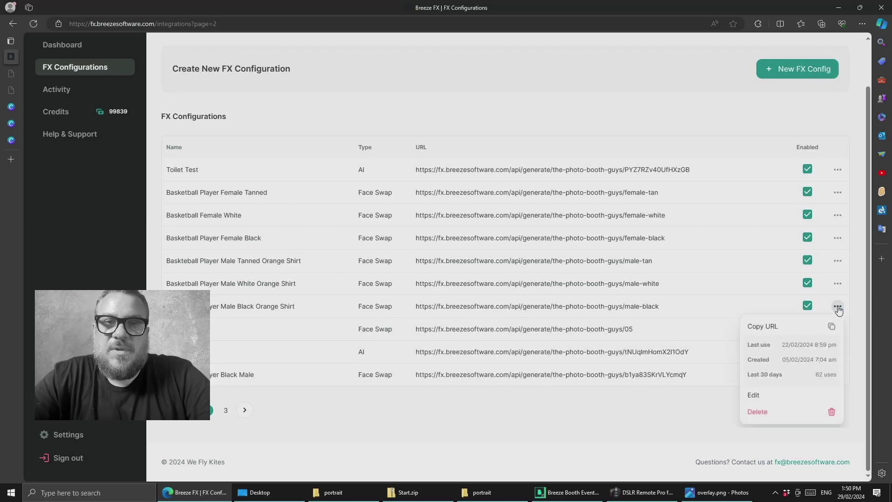
left_click(784, 398)
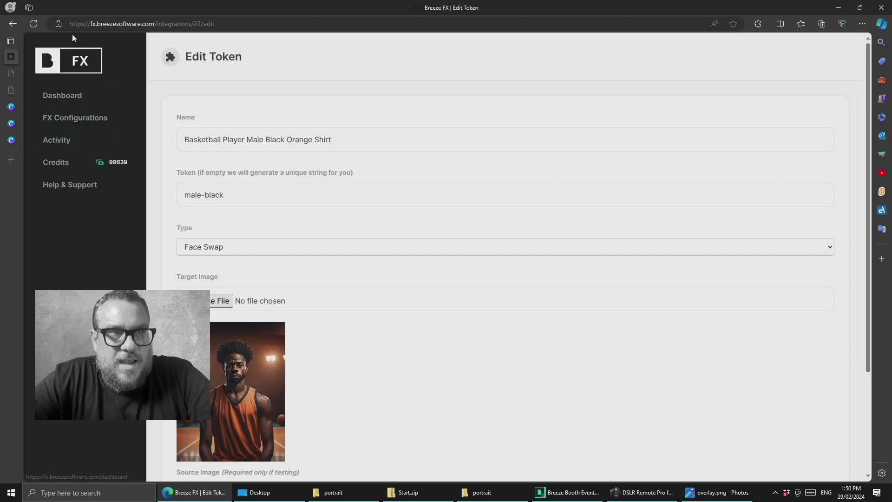
Step: Edit Basketball Player Female Black (token female-black), then return to the booth's photo settings
key("alt+Left")
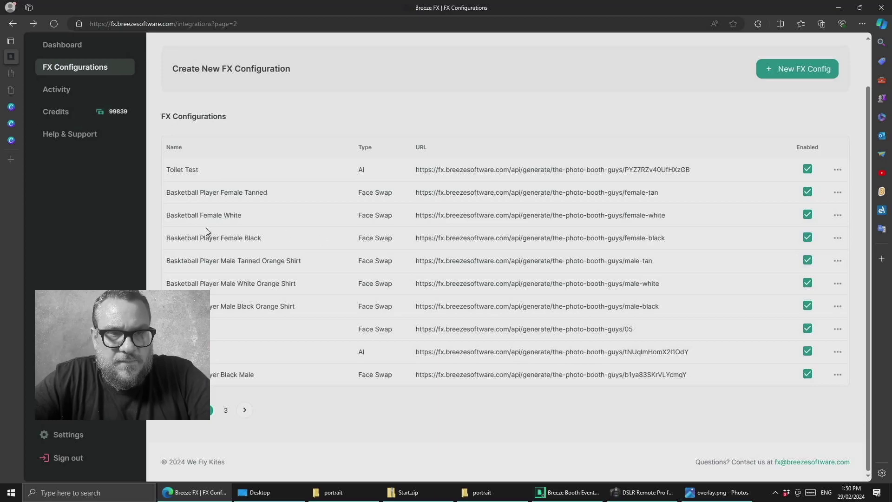
left_click(838, 238)
left_click(751, 328)
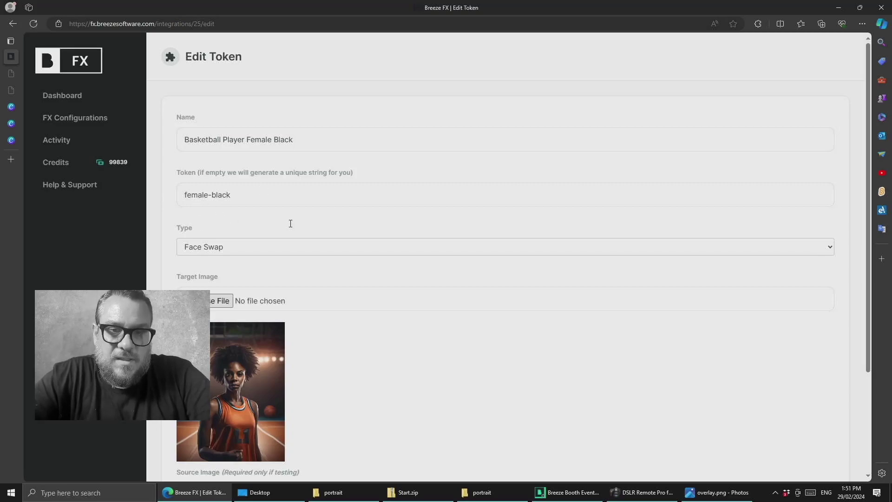
mouse_move(579, 492)
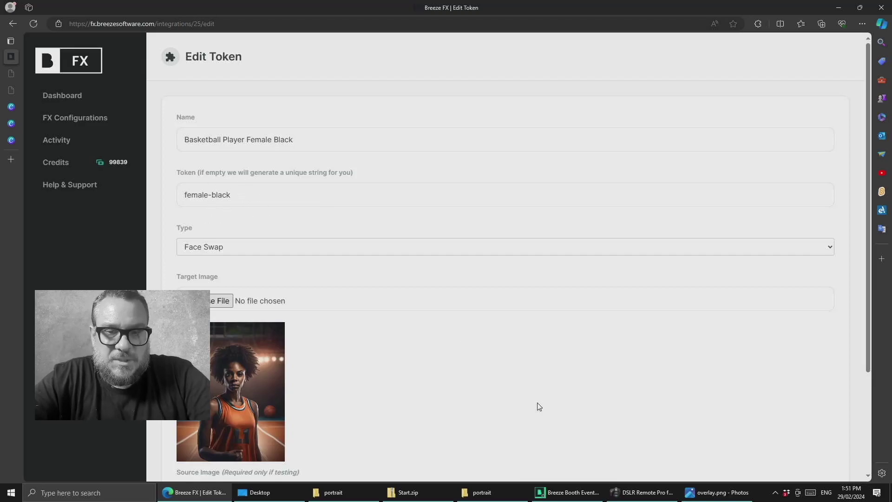
left_click(570, 490)
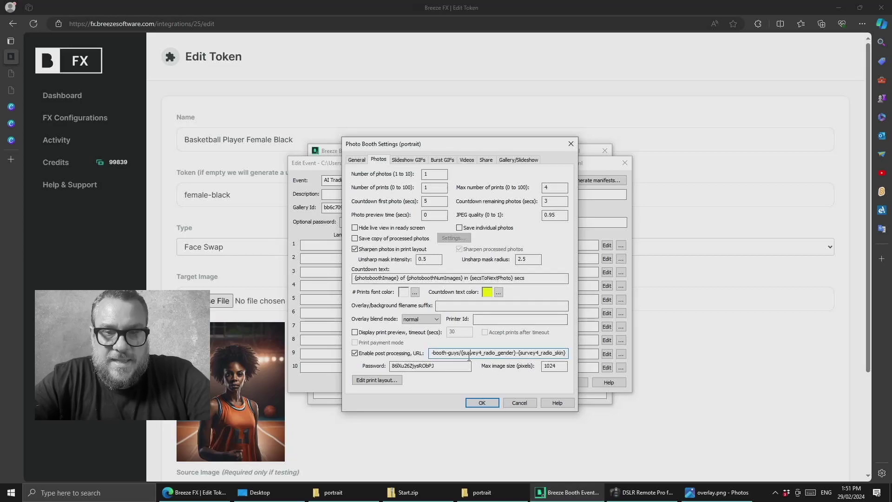
Step: Highlight {survey4_radio_gender}-{survey4_radio_skin} in the URL, then bring the Female Black page forward
left_click_drag(460, 353, 578, 352)
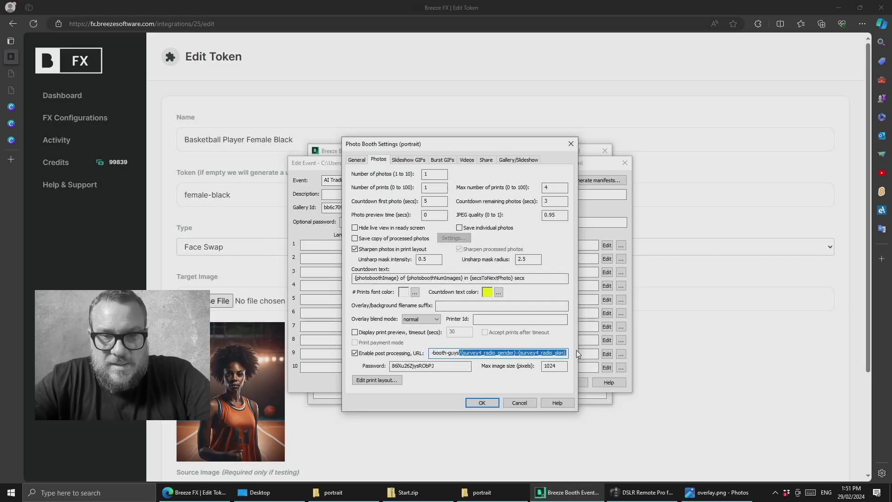
left_click(483, 66)
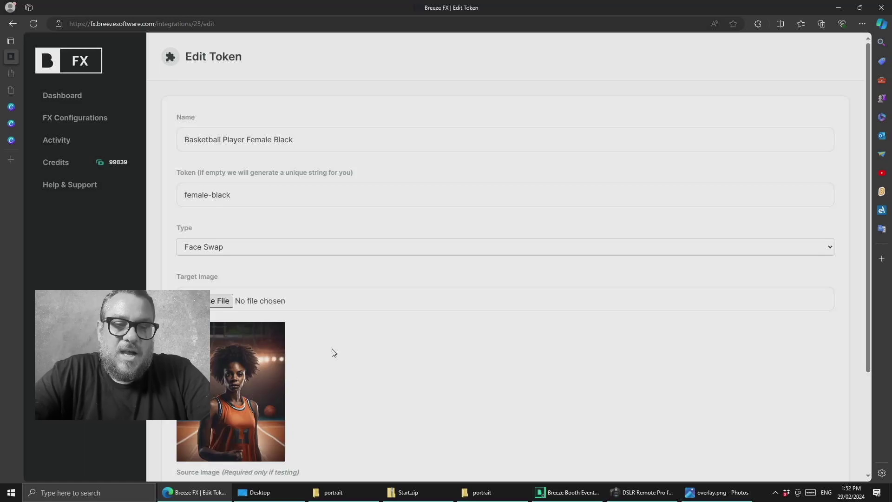
scroll(330, 355, "down", 3)
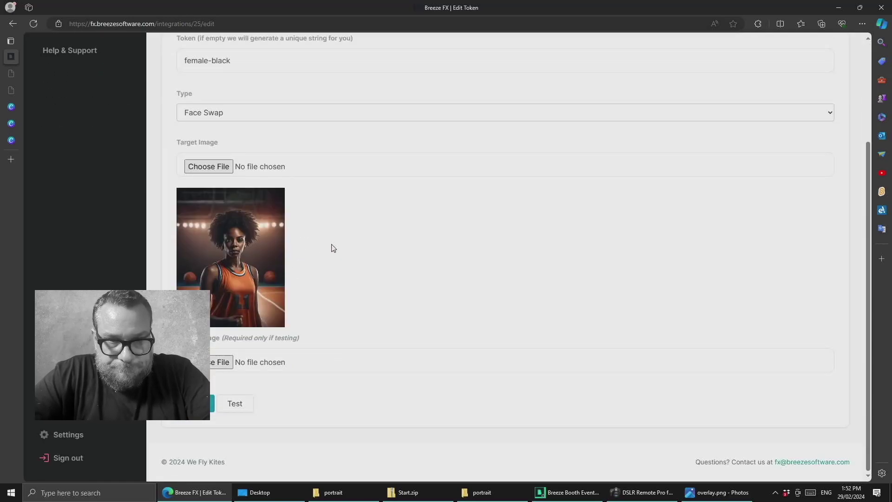